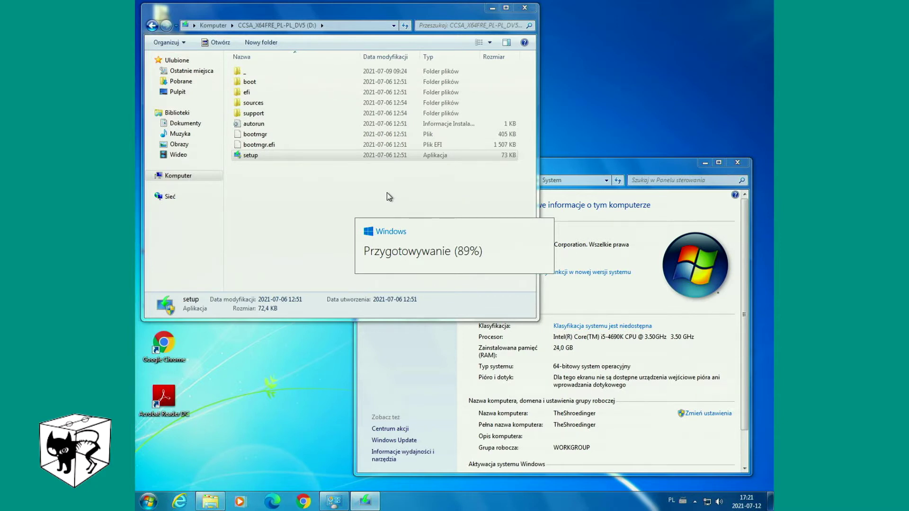
# Accept the licence terms and install Windows 11 Pro, keeping only personal files and confirming that choice.
pyautogui.click(606, 365)
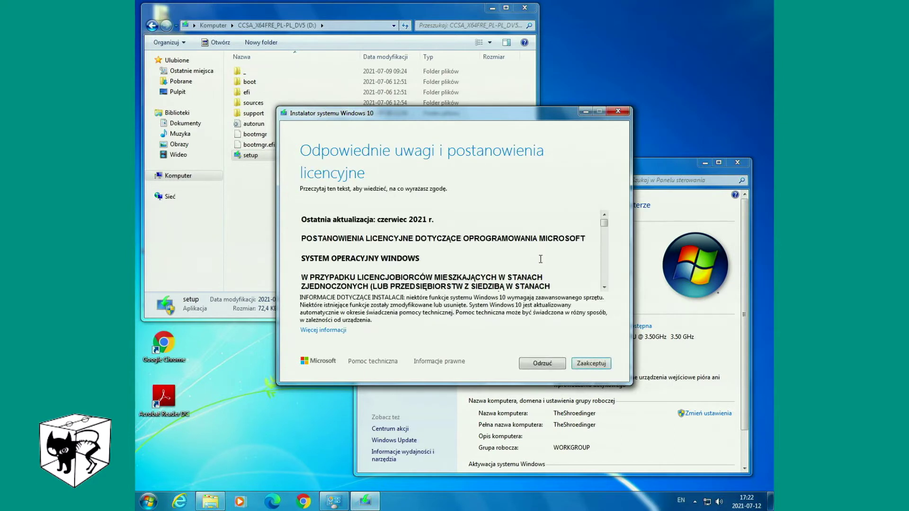
pyautogui.click(591, 363)
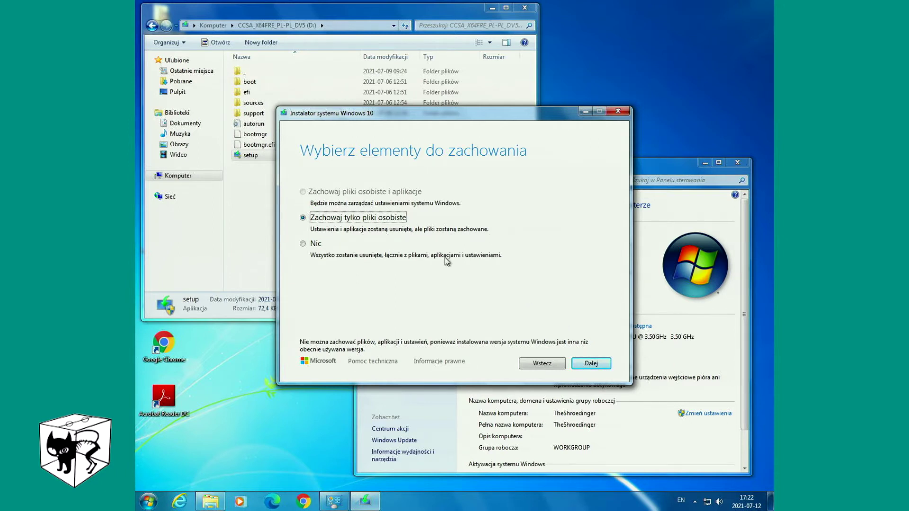
pyautogui.click(597, 366)
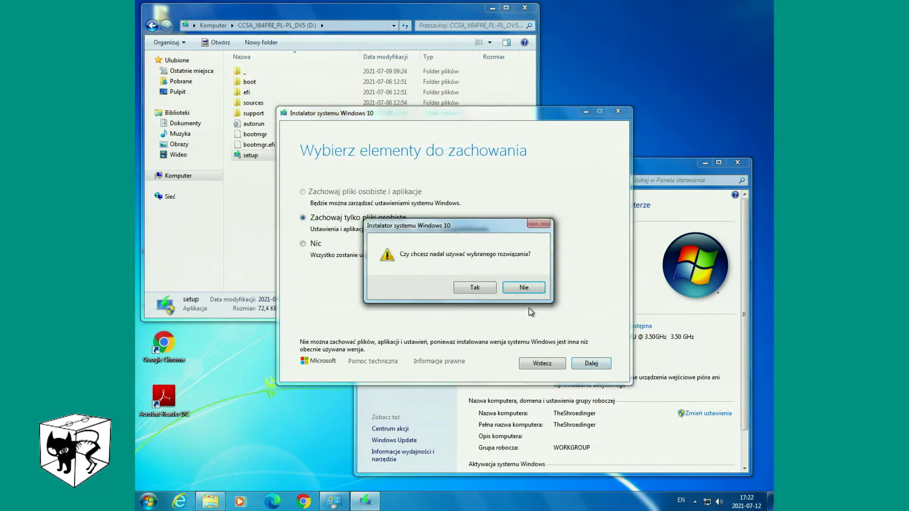
pyautogui.click(483, 289)
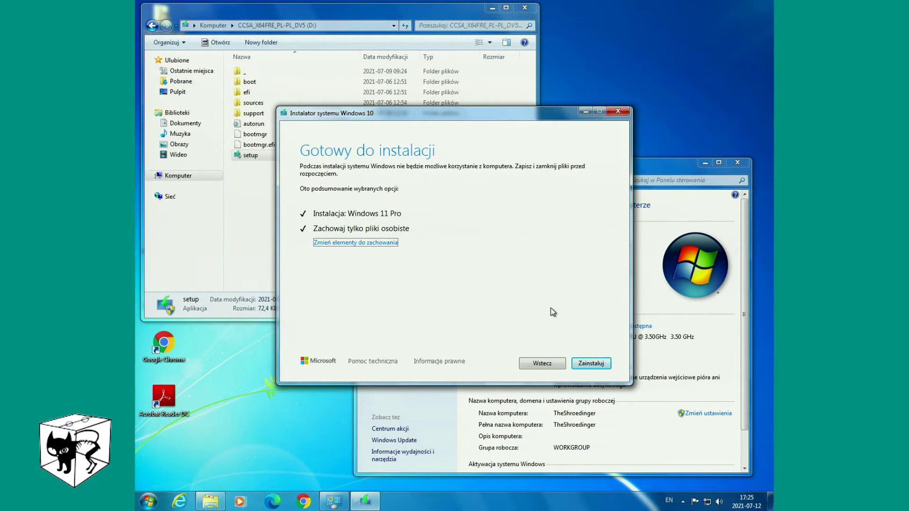
pyautogui.click(590, 362)
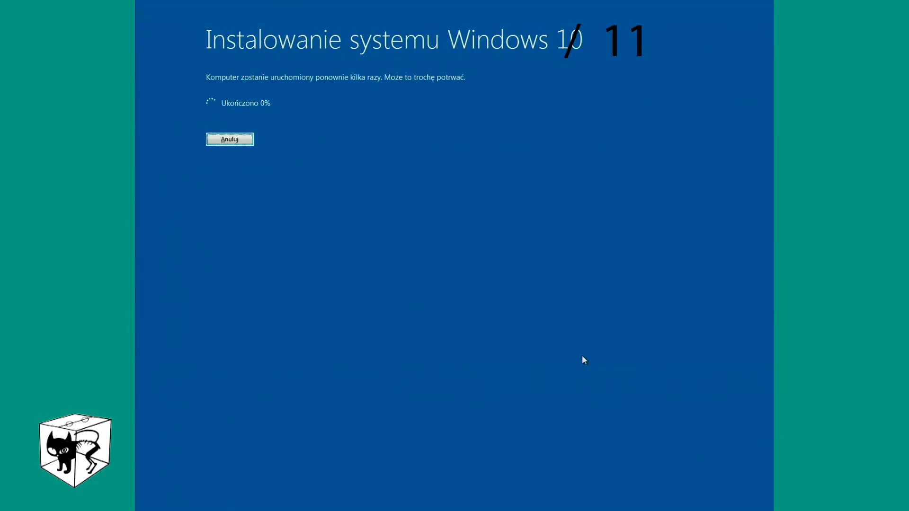
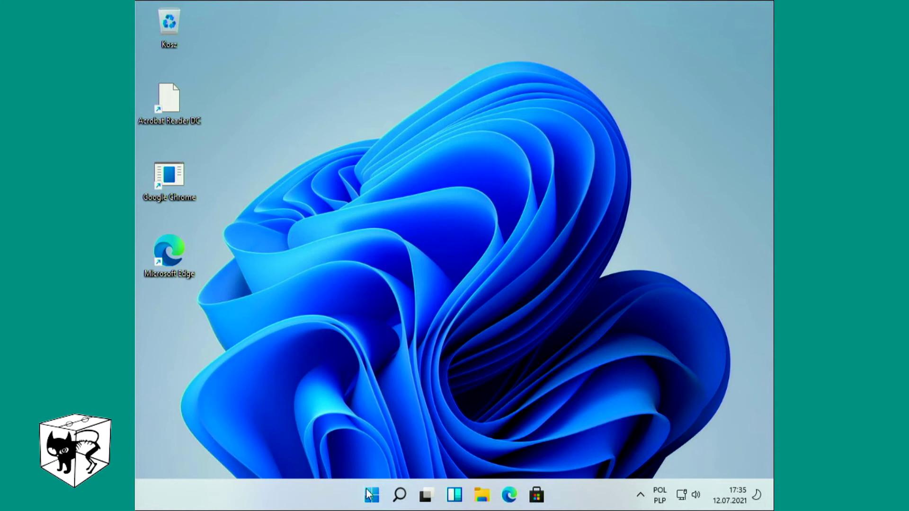
# Open Device Manager and check the general properties of the unknown device (Nieznane urządzenie).
pyautogui.click(373, 498)
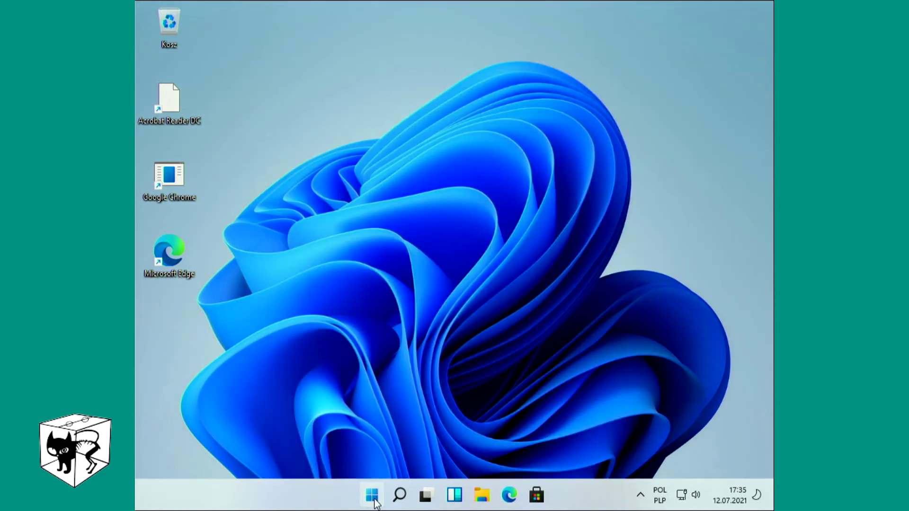
pyautogui.rightClick(374, 495)
pyautogui.click(383, 206)
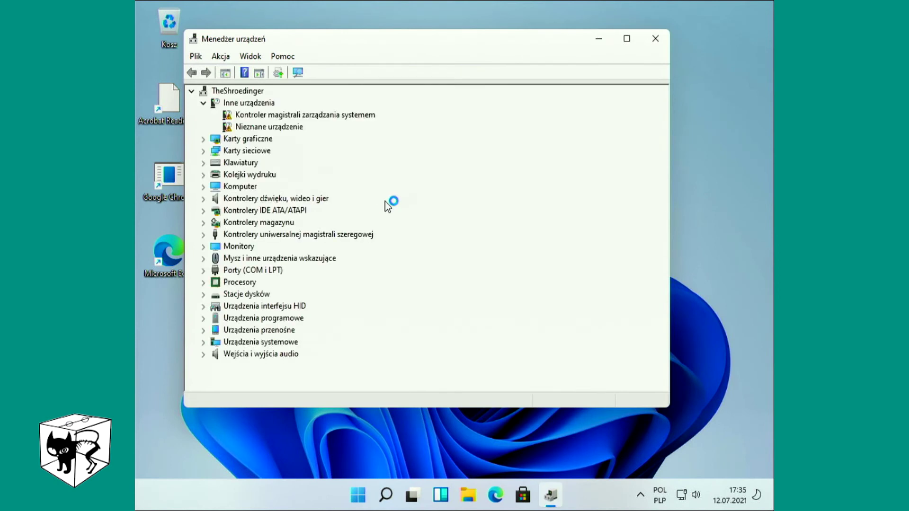
pyautogui.doubleClick(265, 126)
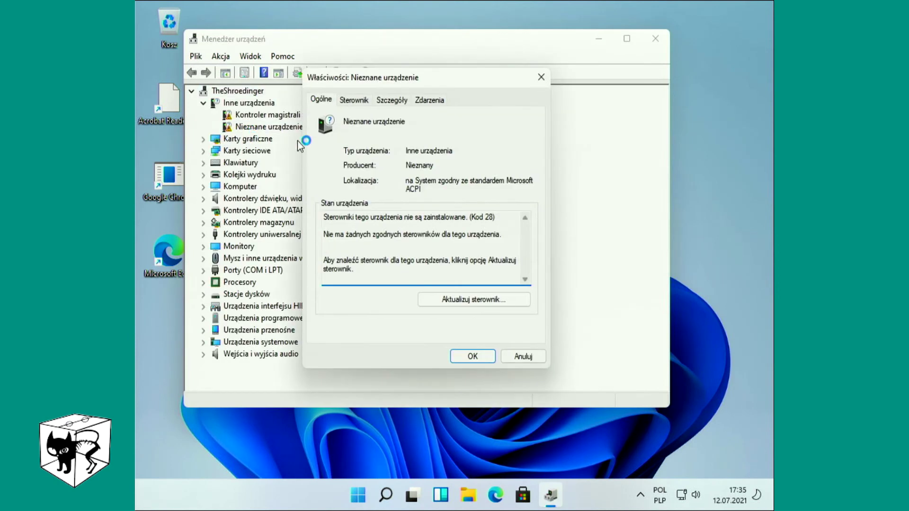
pyautogui.click(541, 77)
# Expand the graphics card, network card and processor categories to inspect the detected hardware.
pyautogui.doubleClick(247, 140)
pyautogui.doubleClick(256, 163)
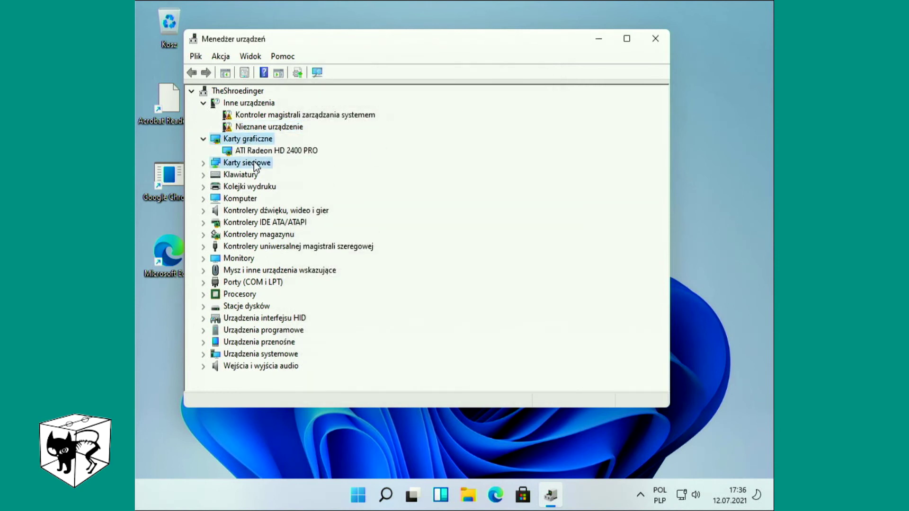
pyautogui.doubleClick(239, 306)
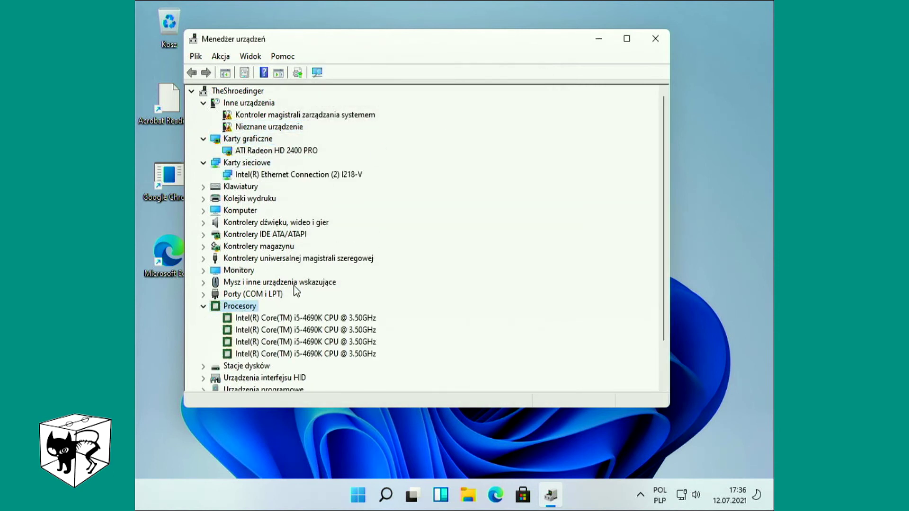
pyautogui.scroll(-2, 524, 174)
pyautogui.scroll(2, 524, 174)
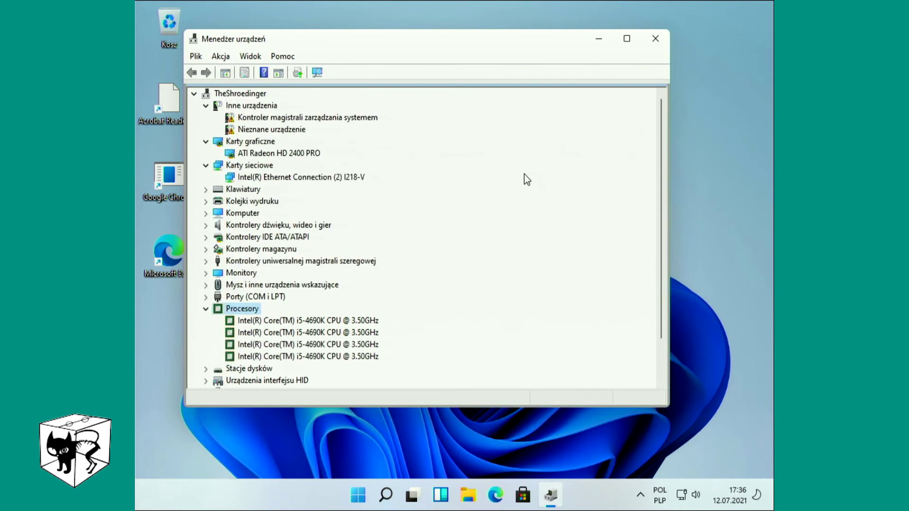
# Open Windows Security from the hidden notification icons, dismiss the account protection sign-in recommendation and close the window.
pyautogui.click(639, 495)
pyautogui.click(653, 442)
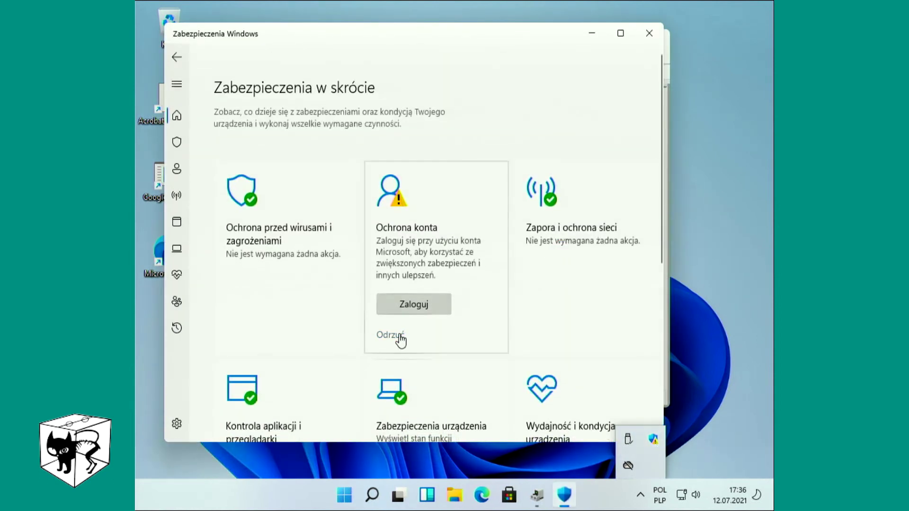
pyautogui.click(397, 338)
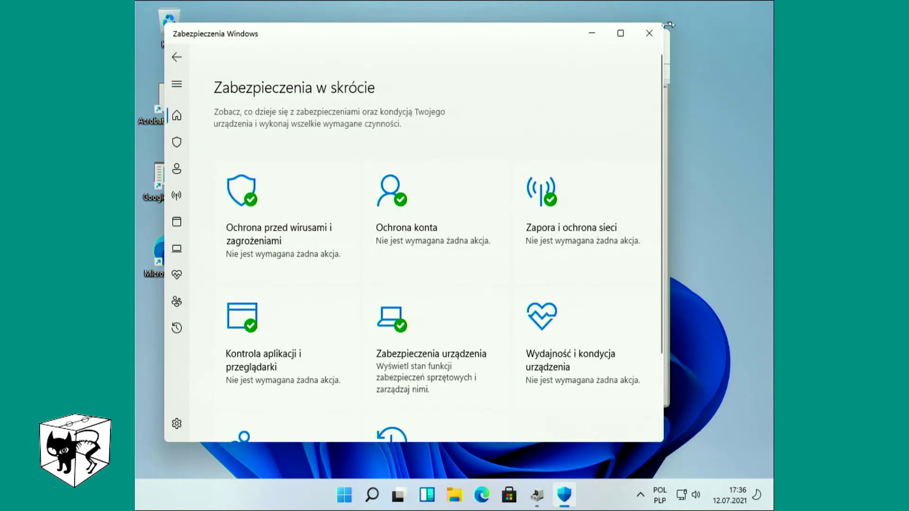
pyautogui.click(649, 33)
# Try to update the driver of the system management bus controller (Kontroler magistrali zarządzania systemem) with an automatic search.
pyautogui.doubleClick(329, 117)
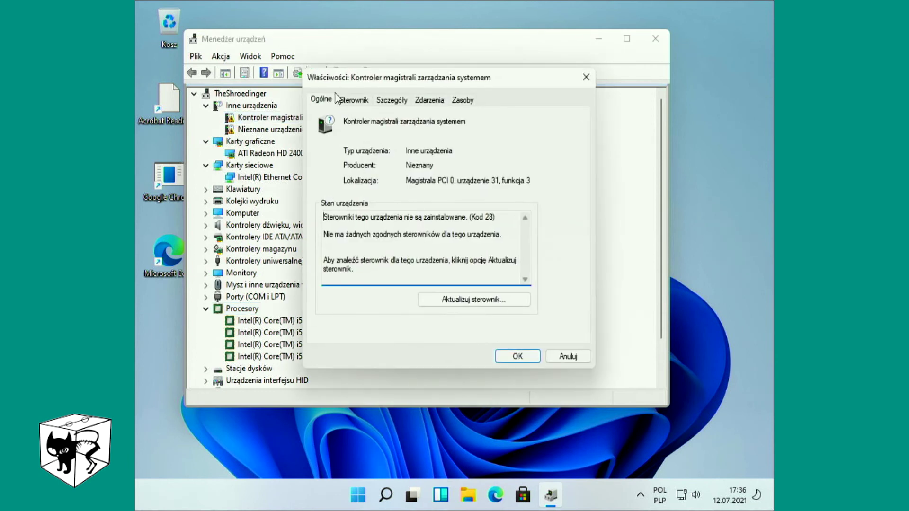
pyautogui.click(354, 99)
pyautogui.click(374, 244)
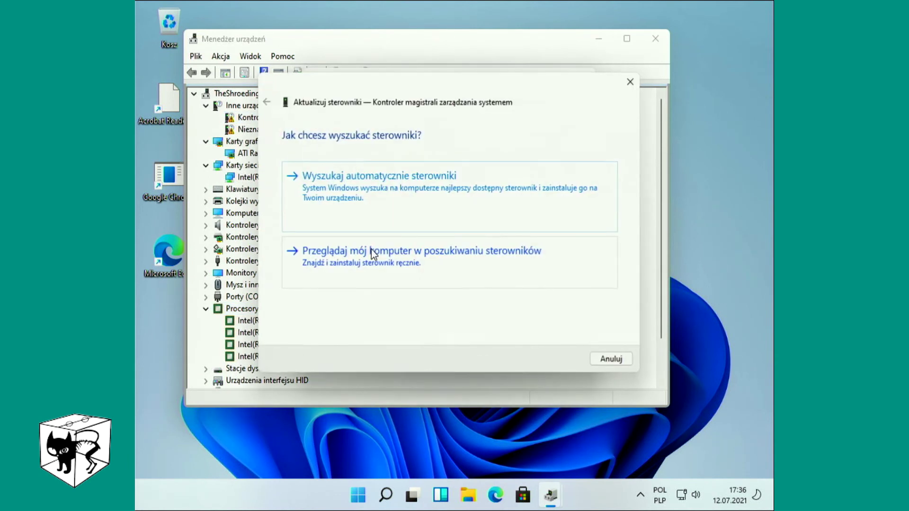
pyautogui.click(413, 209)
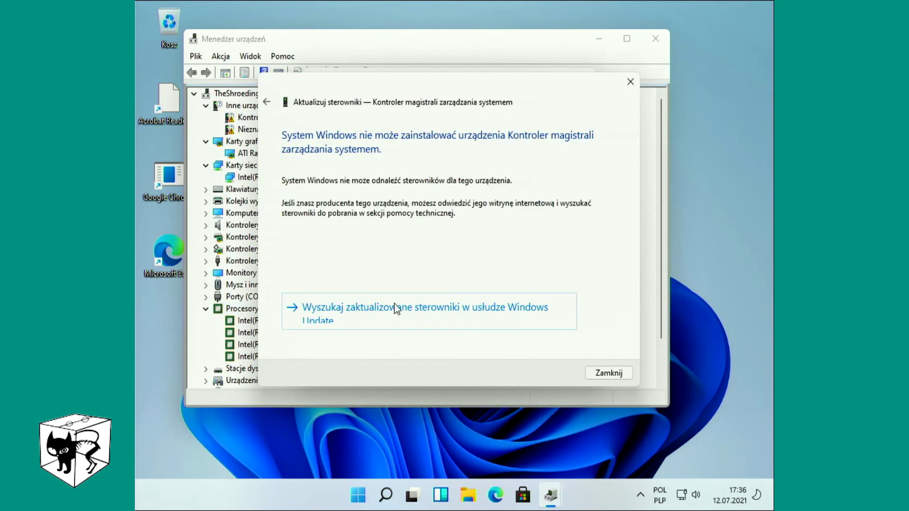
# Continue the driver search in Windows Update, download the available updates and maximize the Settings window.
pyautogui.click(394, 318)
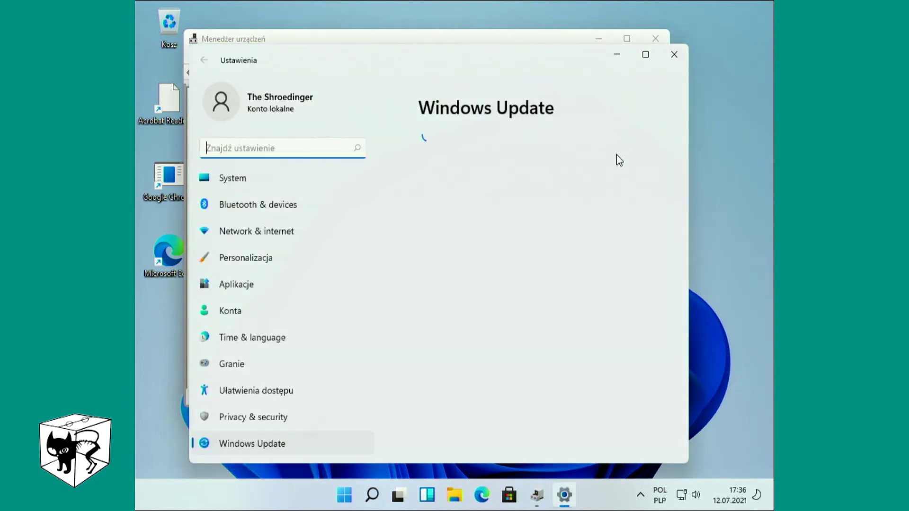
pyautogui.click(654, 172)
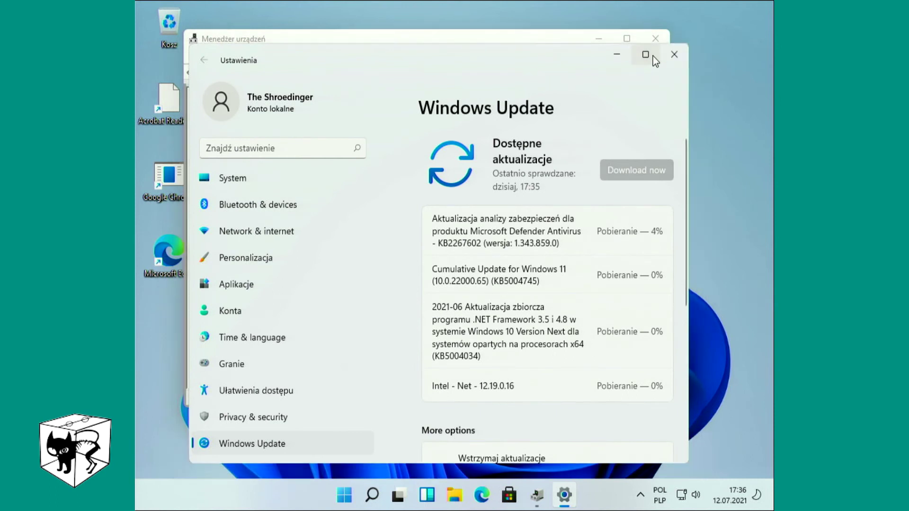
pyautogui.click(652, 55)
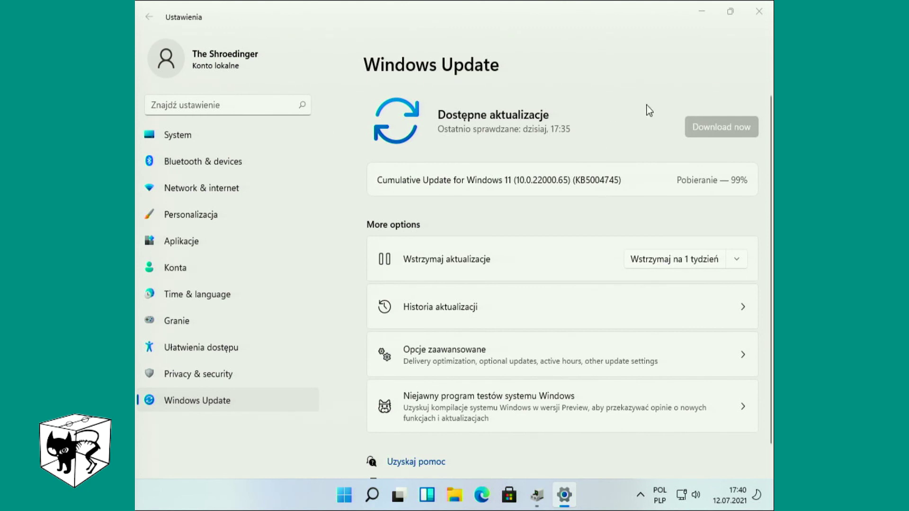
# Return to Device Manager, try an automatic driver search for the unknown device, and continue the search in Windows Update.
pyautogui.click(700, 11)
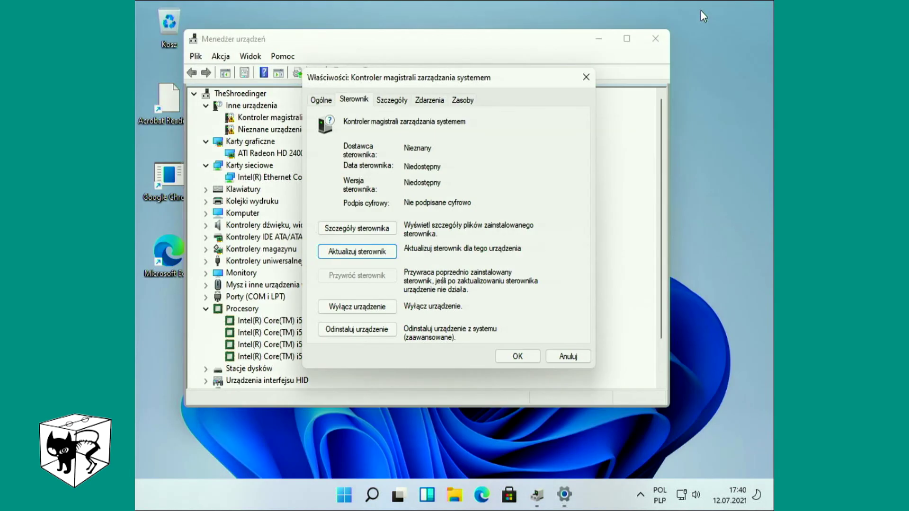
pyautogui.click(587, 78)
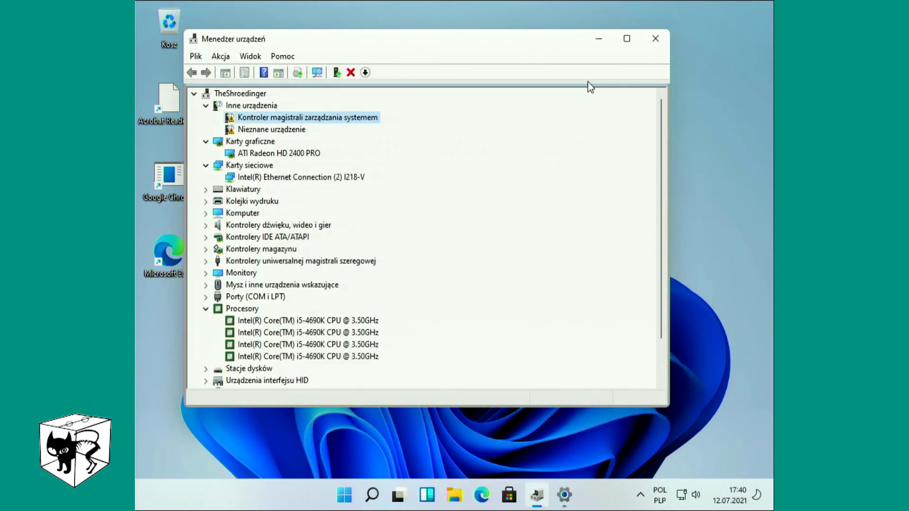
pyautogui.scroll(-1, 519, 217)
pyautogui.scroll(1, 519, 217)
pyautogui.doubleClick(289, 132)
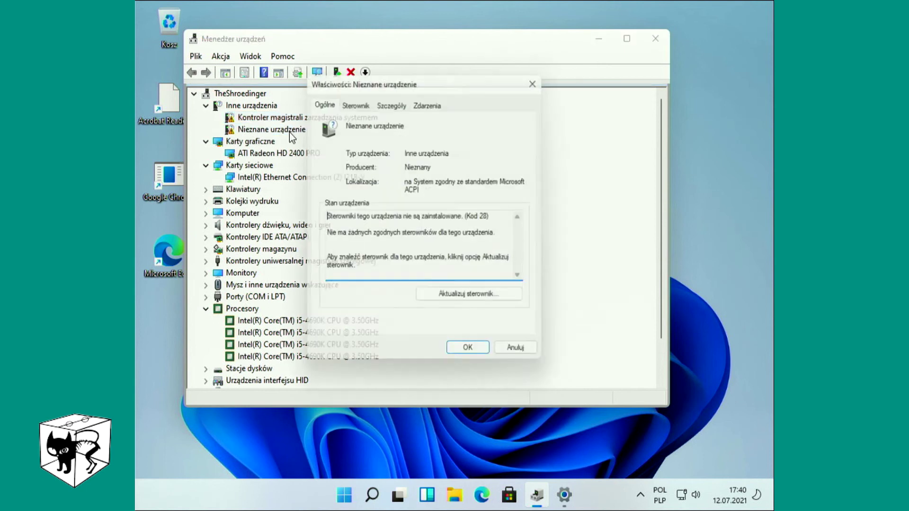
pyautogui.click(350, 100)
pyautogui.click(370, 252)
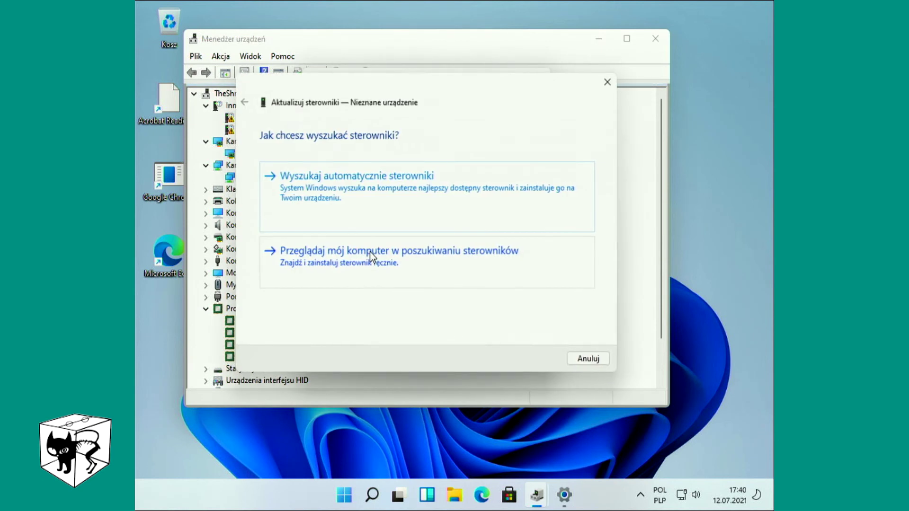
pyautogui.click(376, 192)
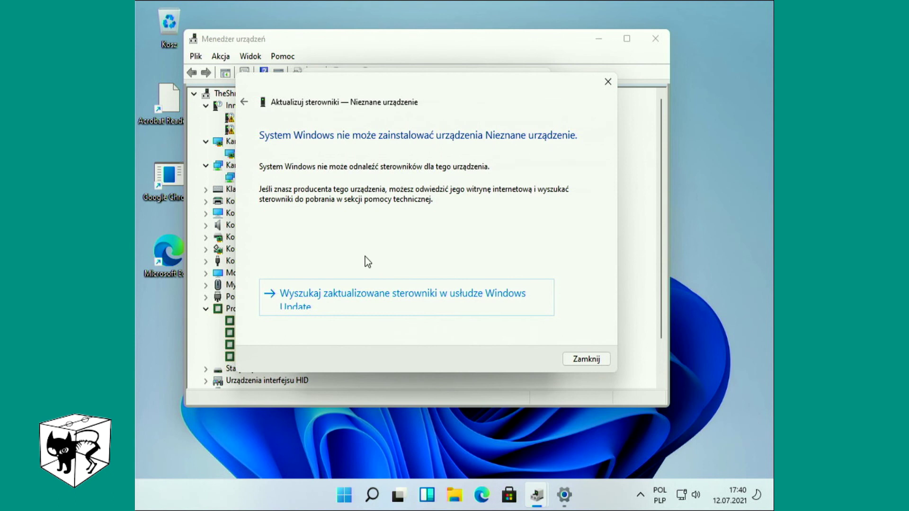
pyautogui.click(362, 293)
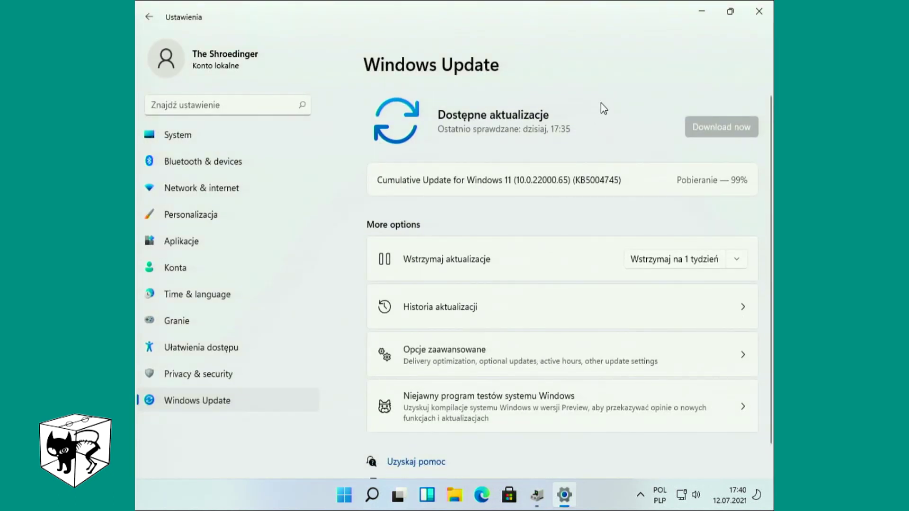
pyautogui.scroll(-2, 553, 221)
pyautogui.scroll(2, 552, 221)
# Look through the System settings, open the Aktywacja page and expand the activation state details.
pyautogui.click(264, 126)
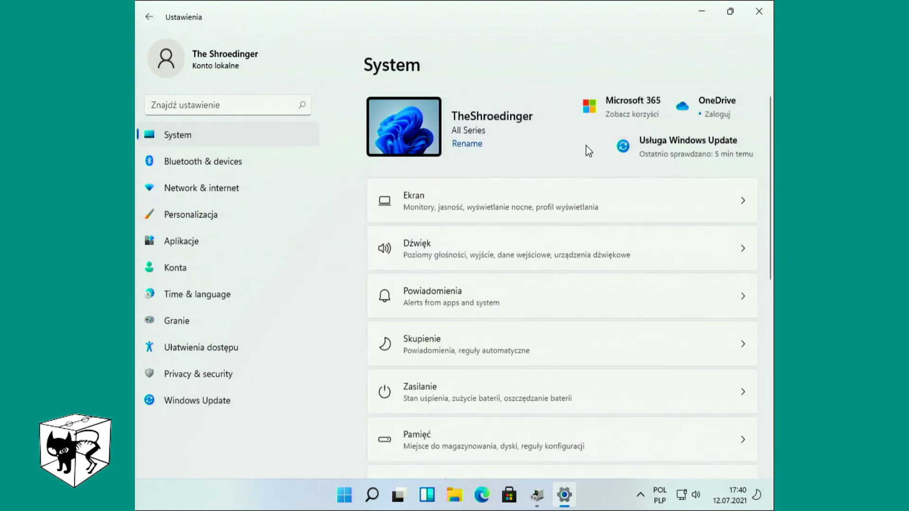
pyautogui.scroll(-7, 585, 145)
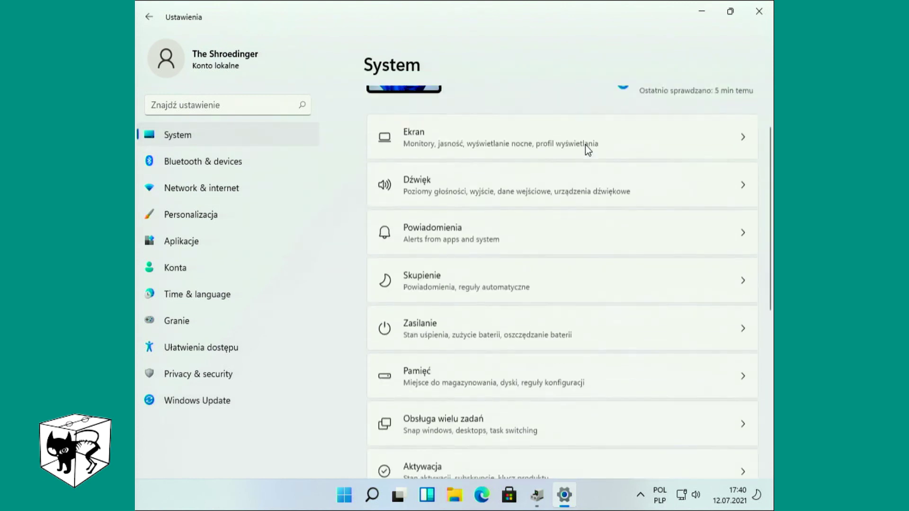
pyautogui.scroll(5, 585, 145)
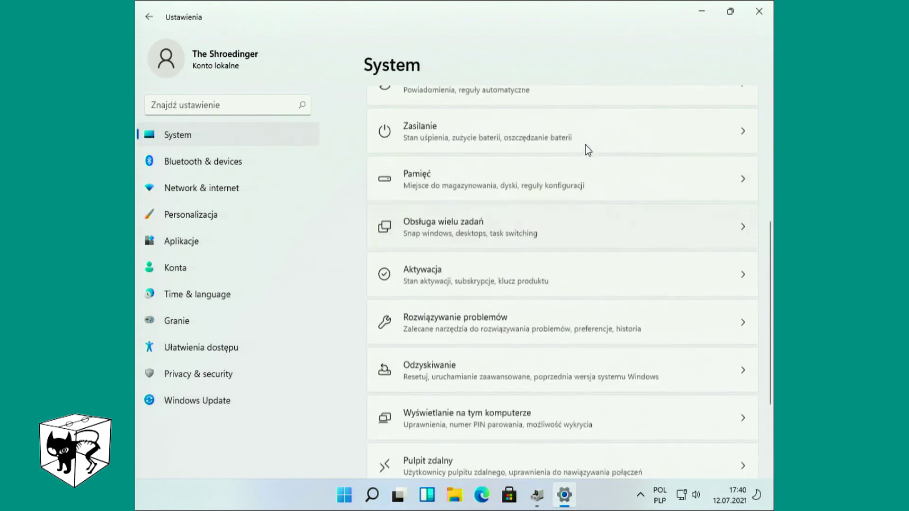
pyautogui.scroll(3, 585, 144)
pyautogui.scroll(-6, 585, 144)
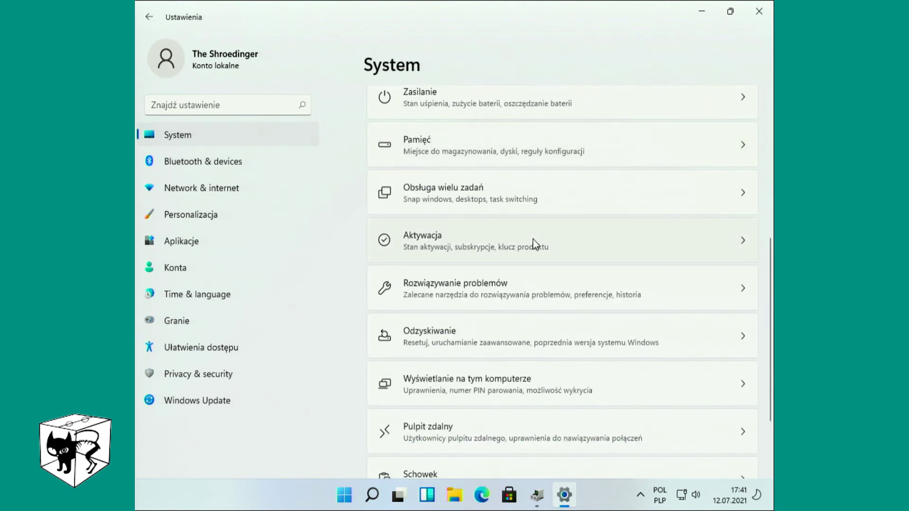
pyautogui.click(533, 240)
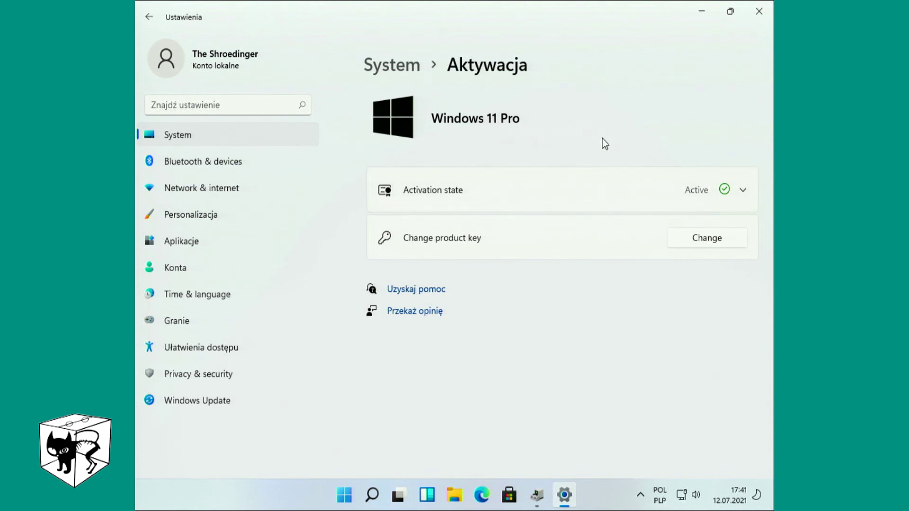
pyautogui.click(744, 188)
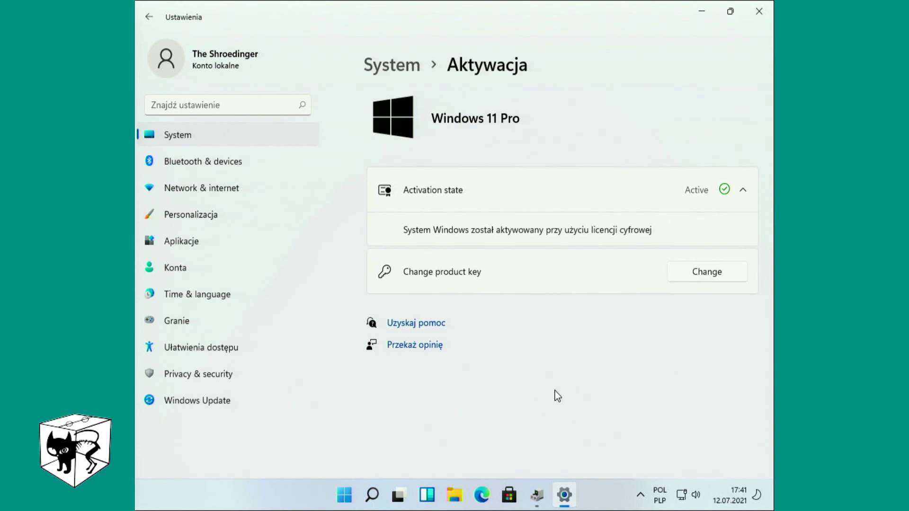
# Look through the Network & internet, Bluetooth & devices, Time & language, Granie and Ułatwienia dostępu settings pages.
pyautogui.click(223, 188)
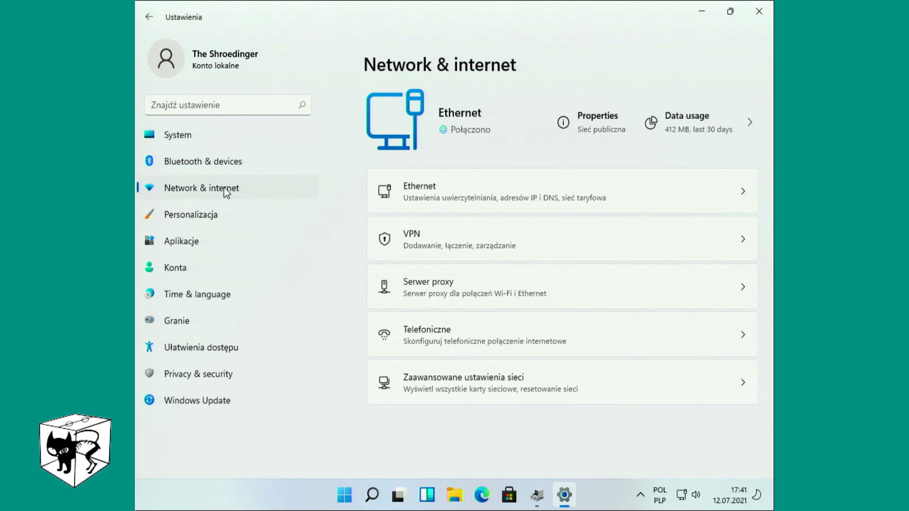
pyautogui.click(219, 159)
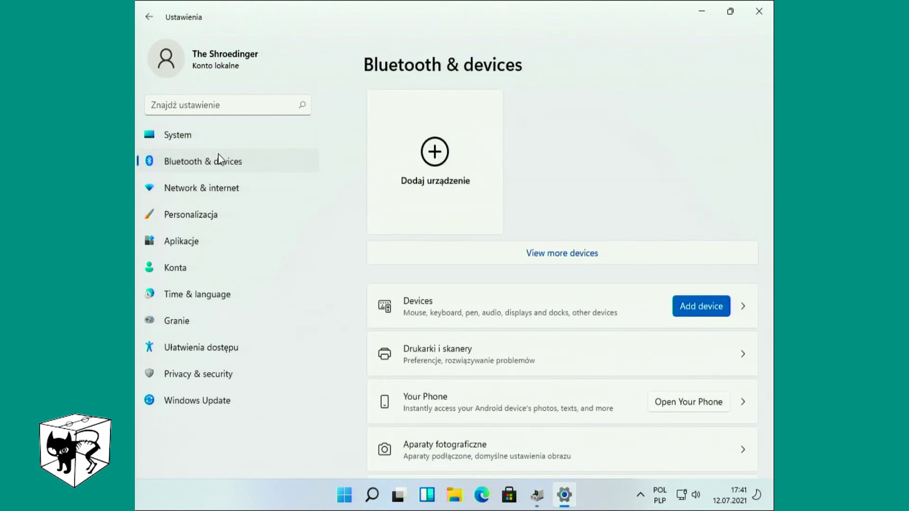
pyautogui.click(200, 295)
pyautogui.click(199, 325)
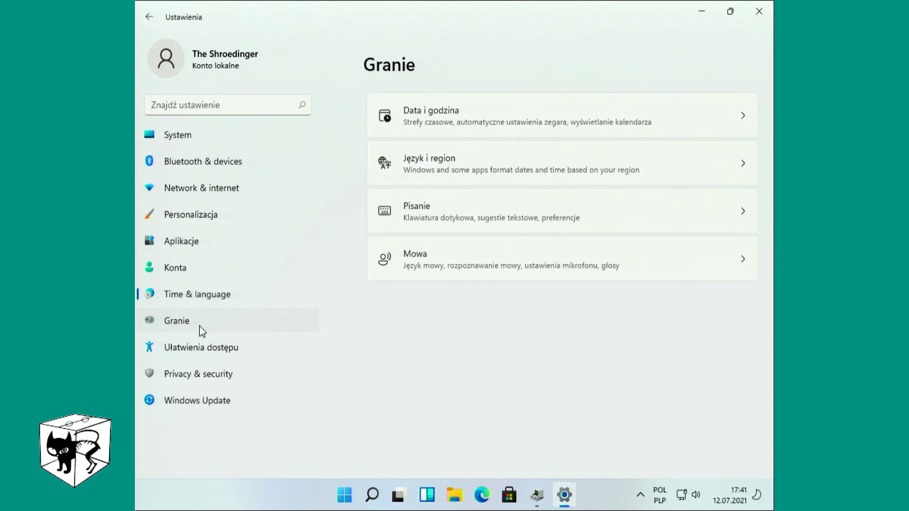
pyautogui.click(199, 343)
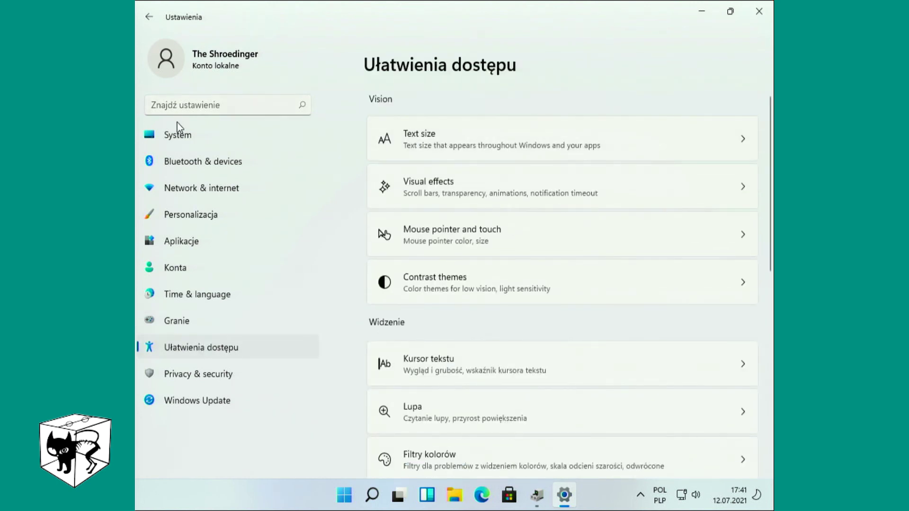
# Go back through the visited pages to Windows Update, check the cumulative update's installation progress, and close Settings.
pyautogui.click(150, 16)
pyautogui.click(151, 14)
pyautogui.click(150, 15)
pyautogui.click(150, 14)
pyautogui.click(150, 15)
pyautogui.click(149, 15)
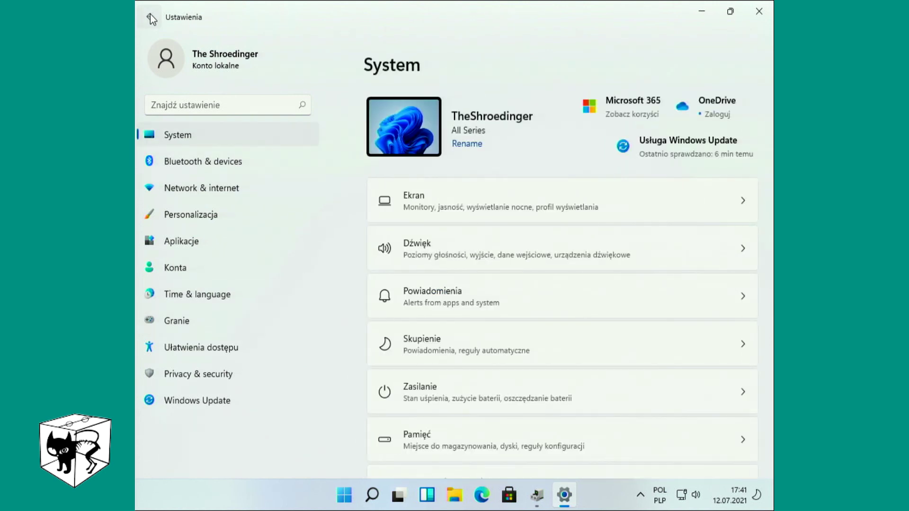
pyautogui.click(150, 14)
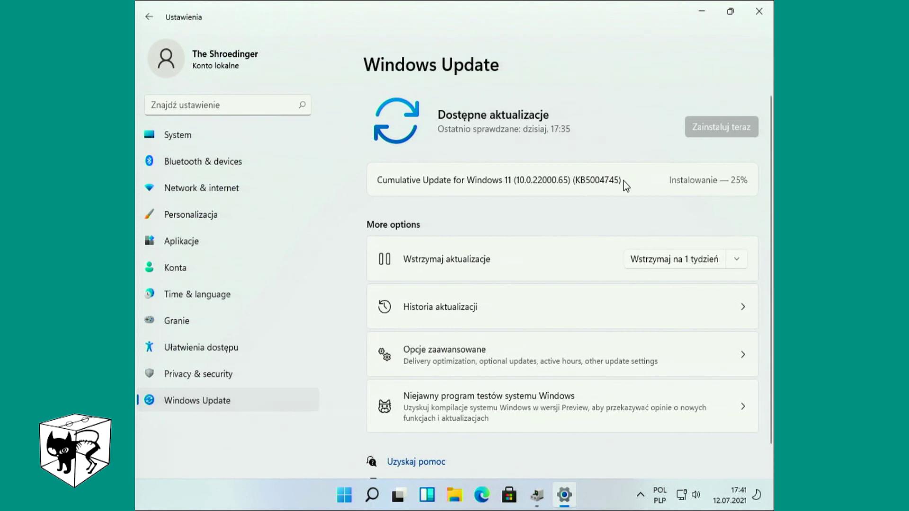
pyautogui.scroll(-1, 510, 342)
pyautogui.scroll(1, 510, 341)
pyautogui.click(759, 11)
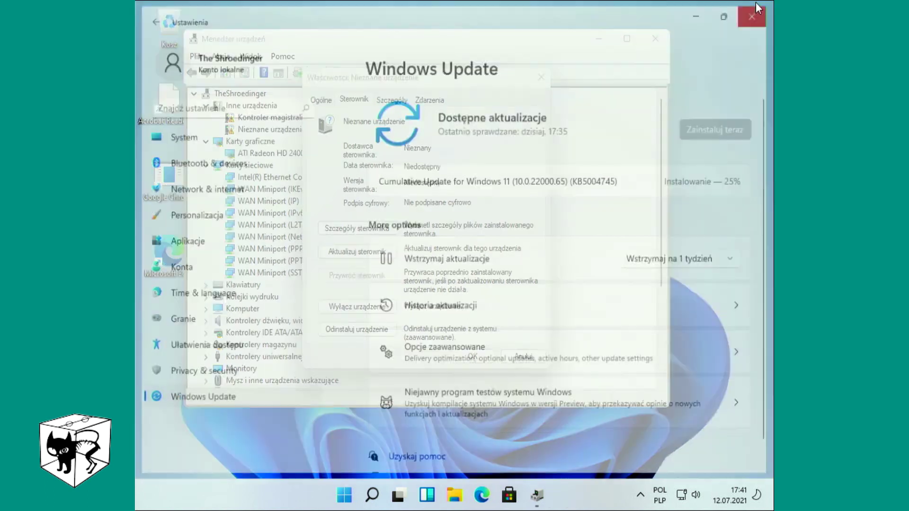
# Close the unknown device's properties, look over the rest of the device list including the processors, and close Device Manager.
pyautogui.click(541, 78)
pyautogui.scroll(-4, 568, 95)
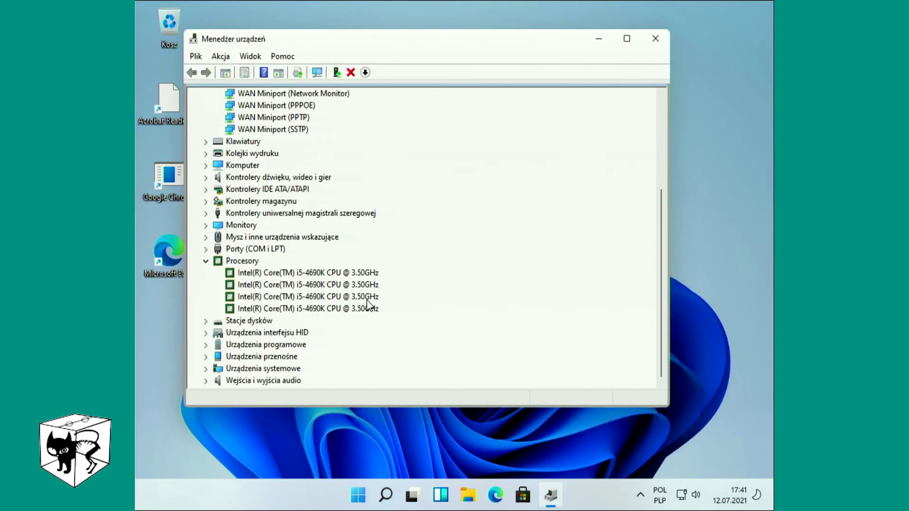
pyautogui.click(660, 40)
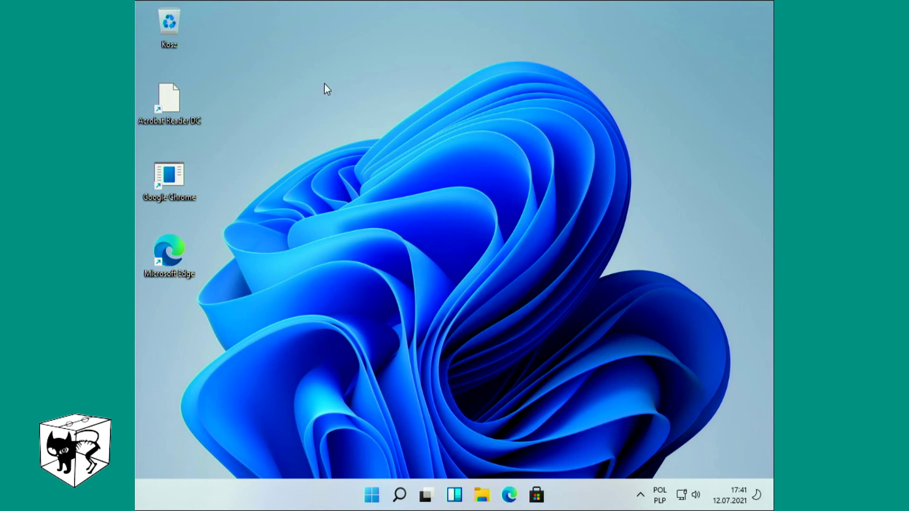
# Open the system's Informacje page, review the device and Windows specifications, and close Settings.
pyautogui.rightClick(371, 495)
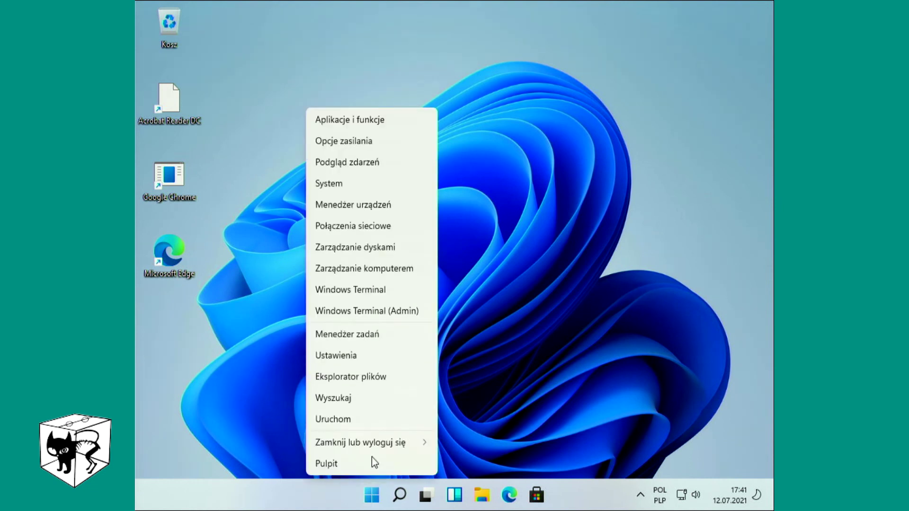
pyautogui.click(345, 184)
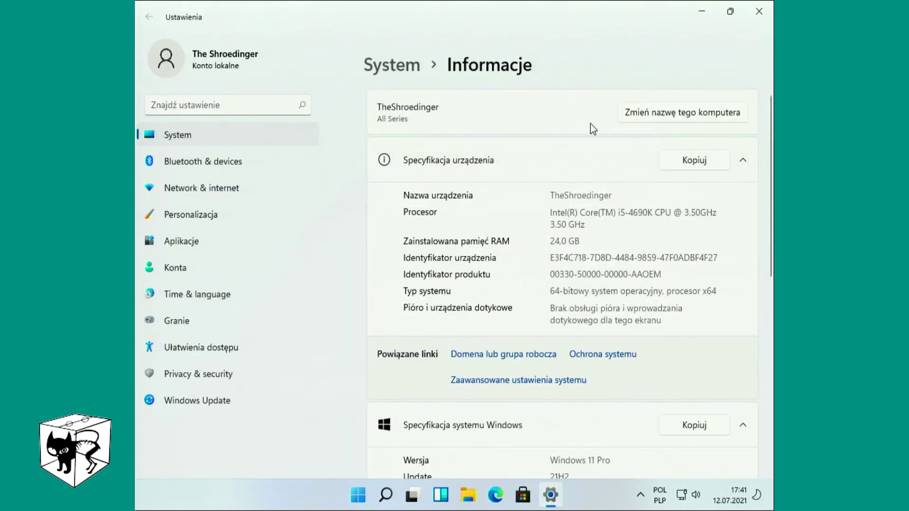
pyautogui.scroll(-3, 589, 124)
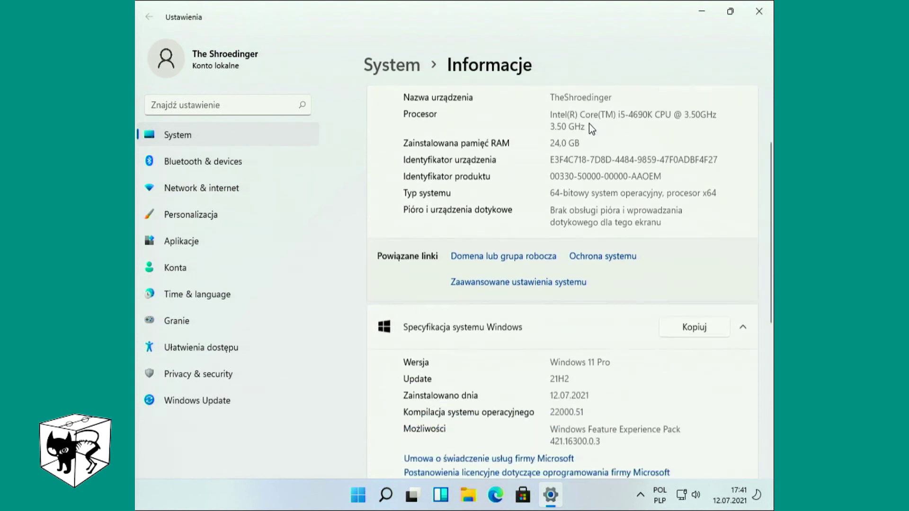
pyautogui.scroll(-4, 590, 124)
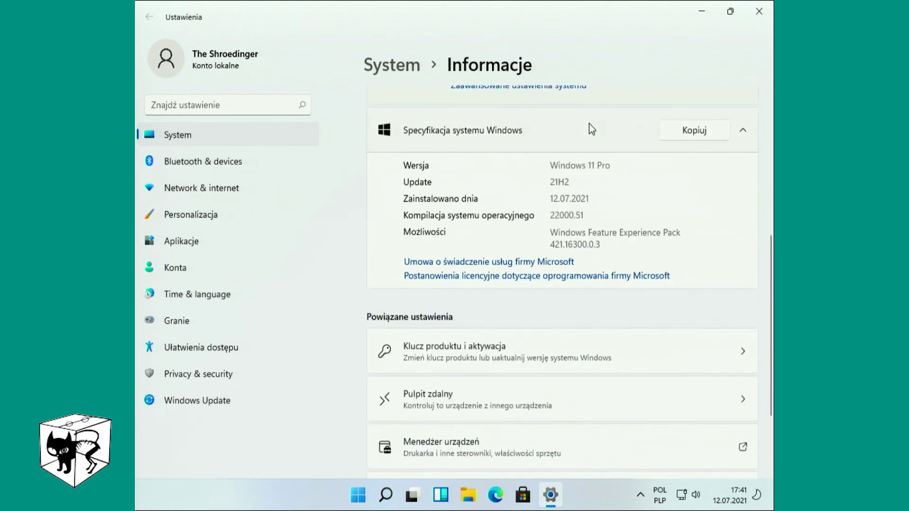
pyautogui.scroll(4, 590, 124)
pyautogui.scroll(4, 590, 123)
pyautogui.click(757, 11)
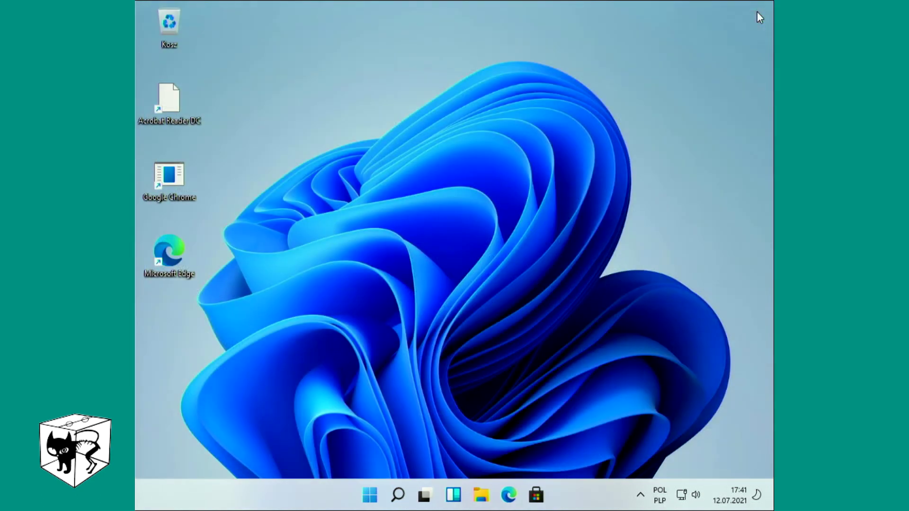
# Shut down the computer.
pyautogui.click(376, 495)
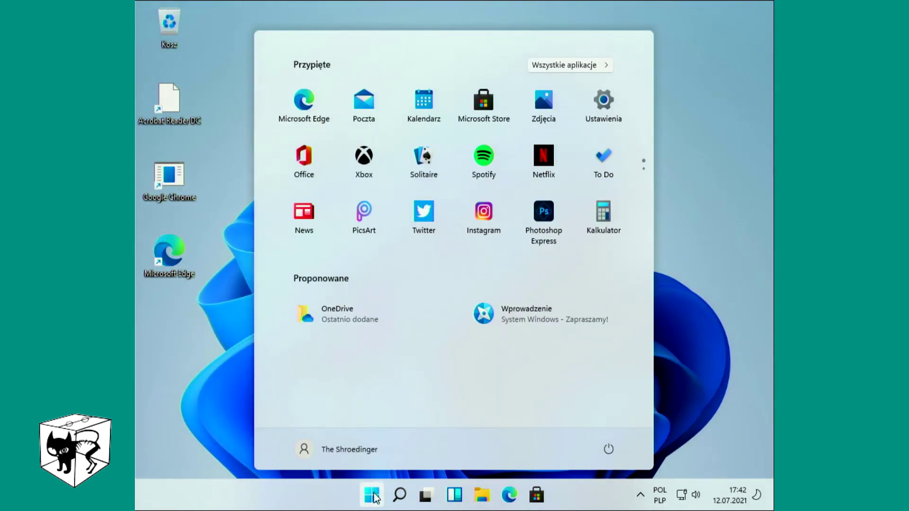
pyautogui.click(608, 449)
pyautogui.click(598, 401)
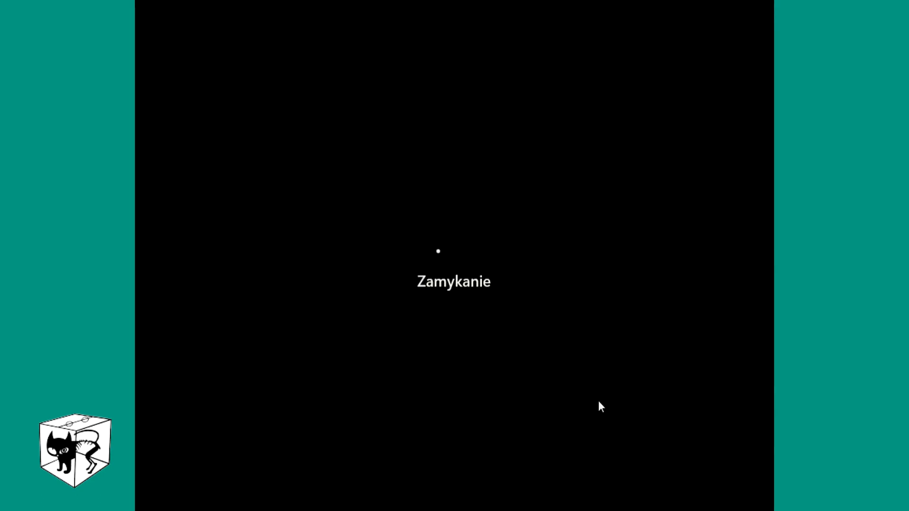